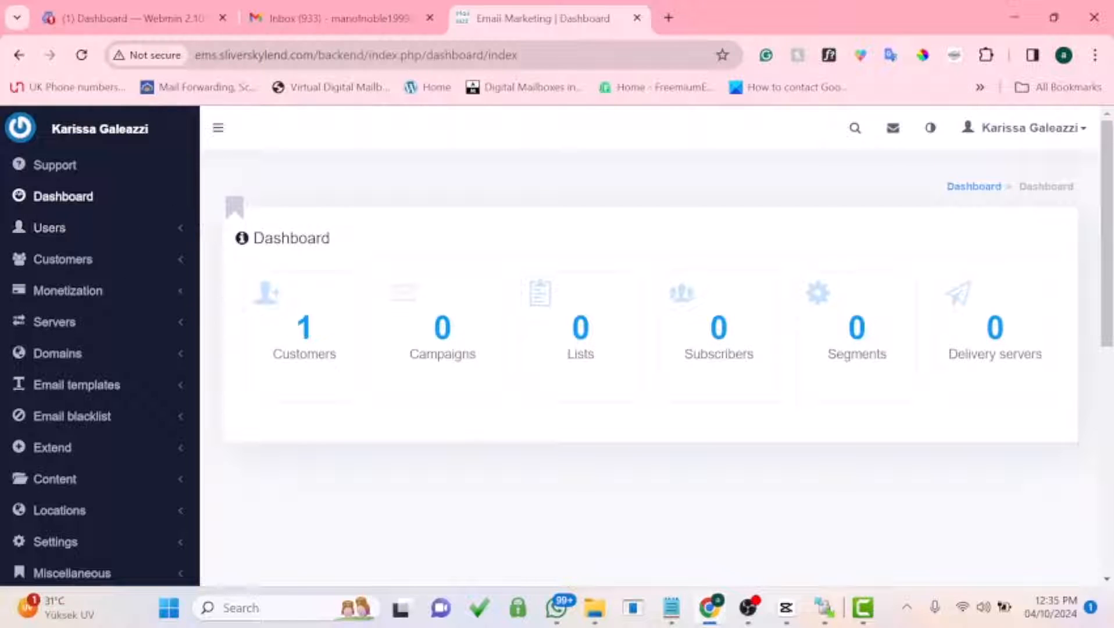
# Step: From Servers > Delivery servers, start a new server to show the server type choices
pyautogui.click(83, 322)
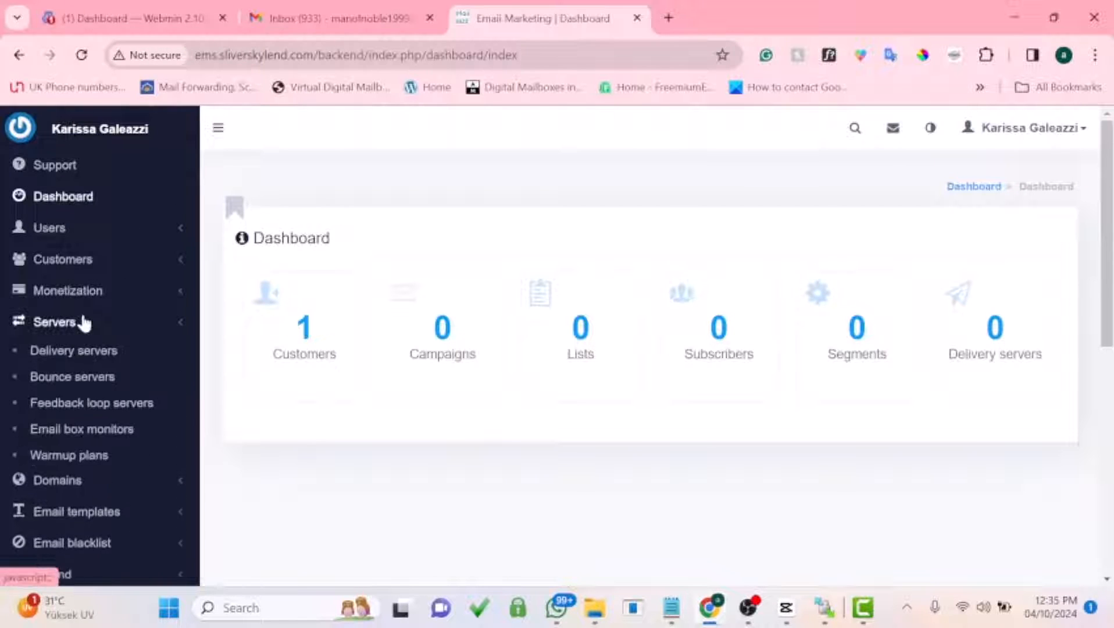
pyautogui.click(66, 357)
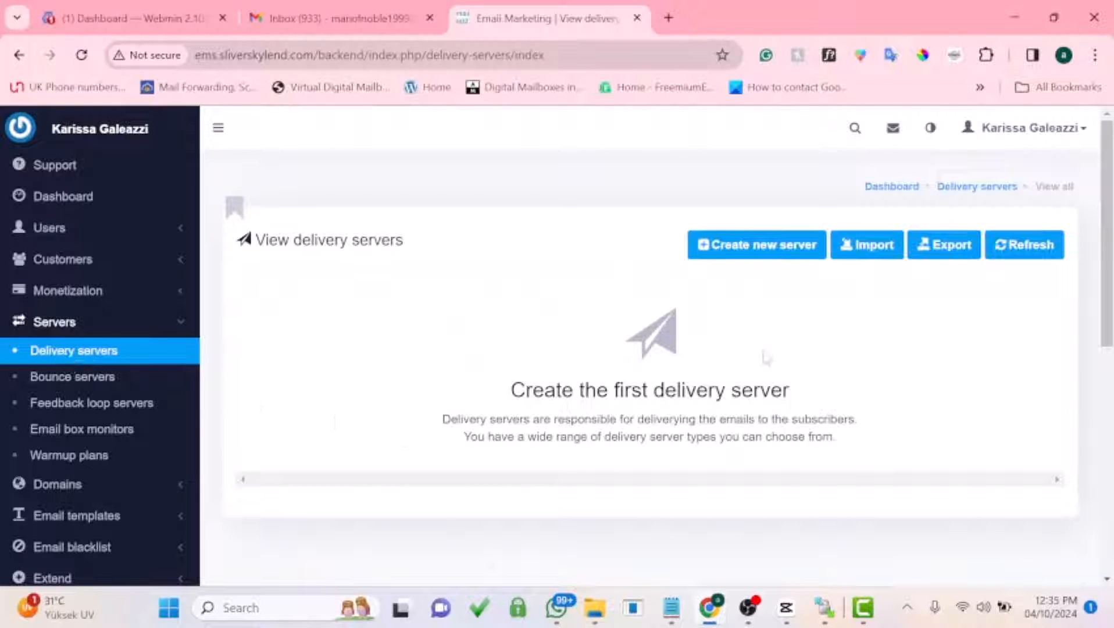
pyautogui.click(747, 247)
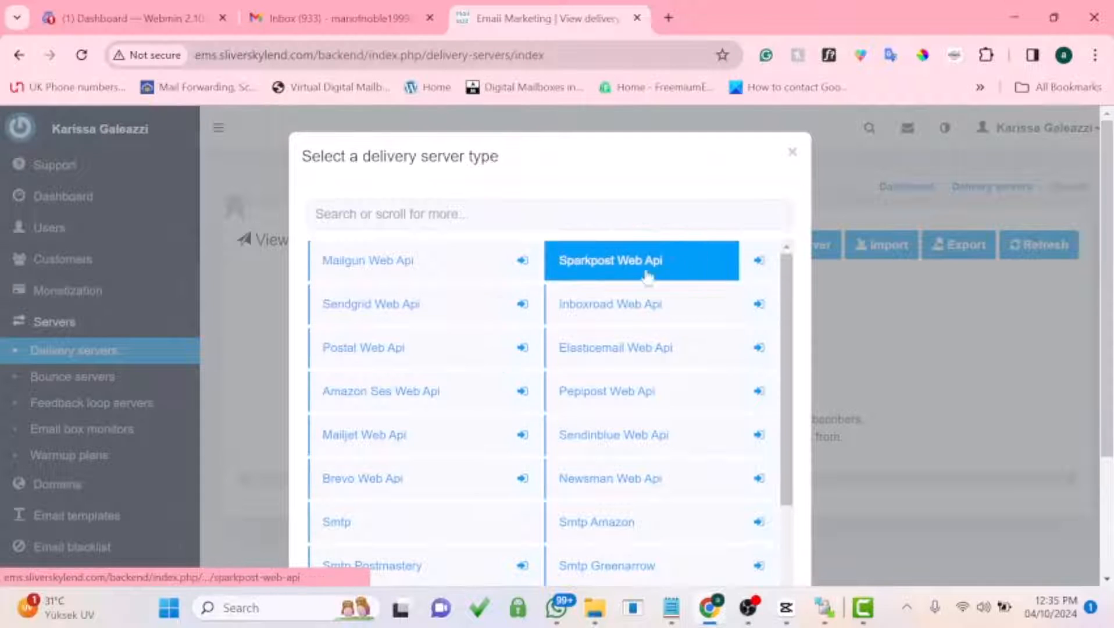
pyautogui.scroll(-2, 657, 297)
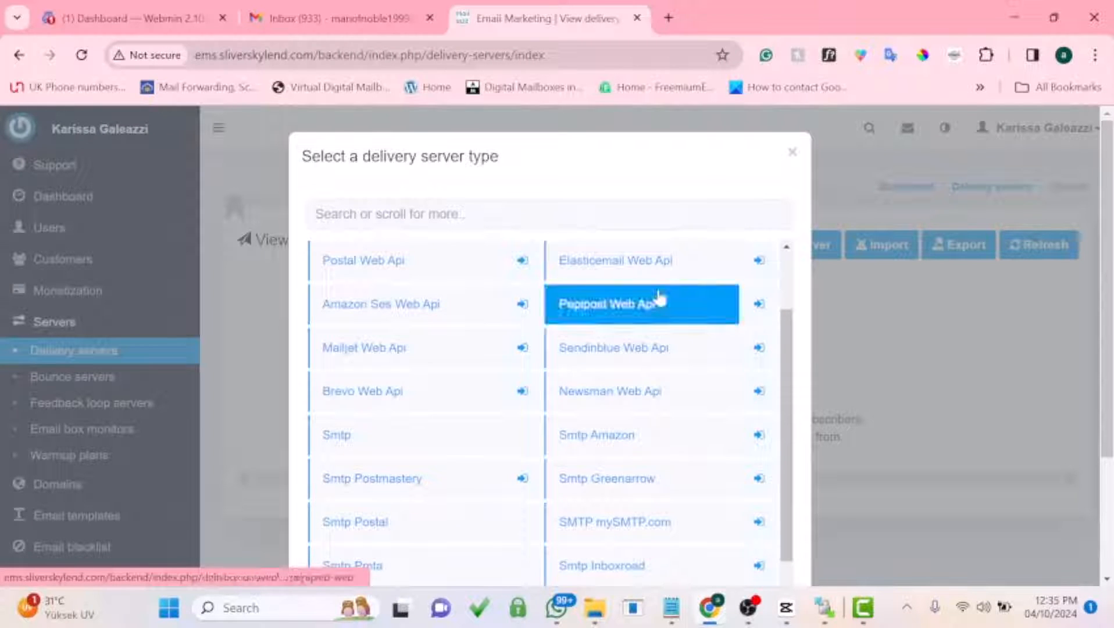
pyautogui.scroll(-2, 659, 276)
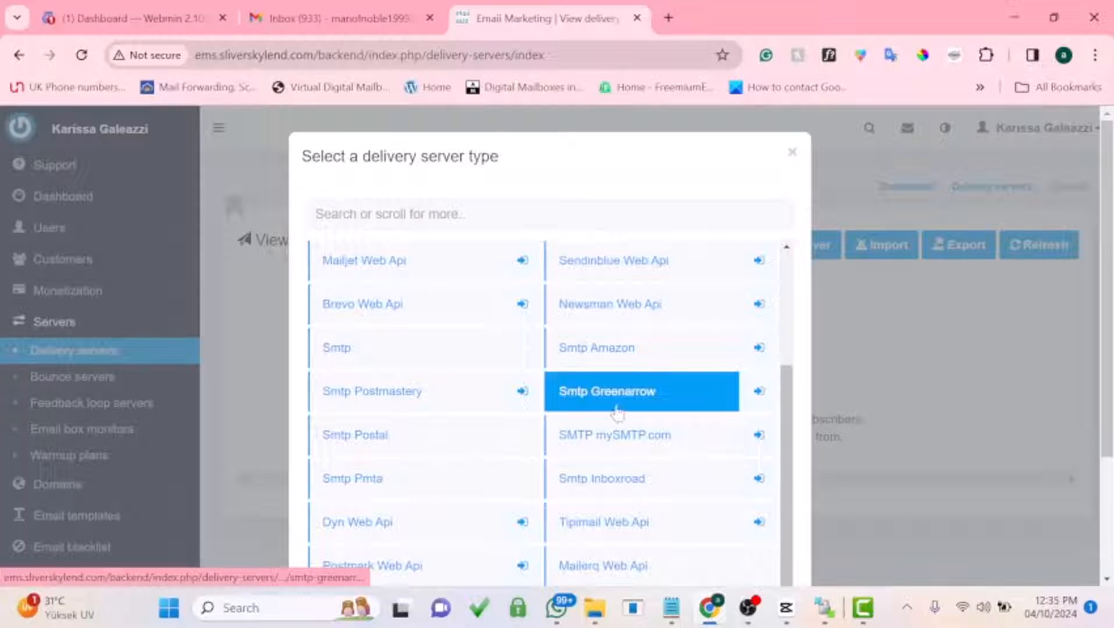
pyautogui.scroll(-2, 669, 394)
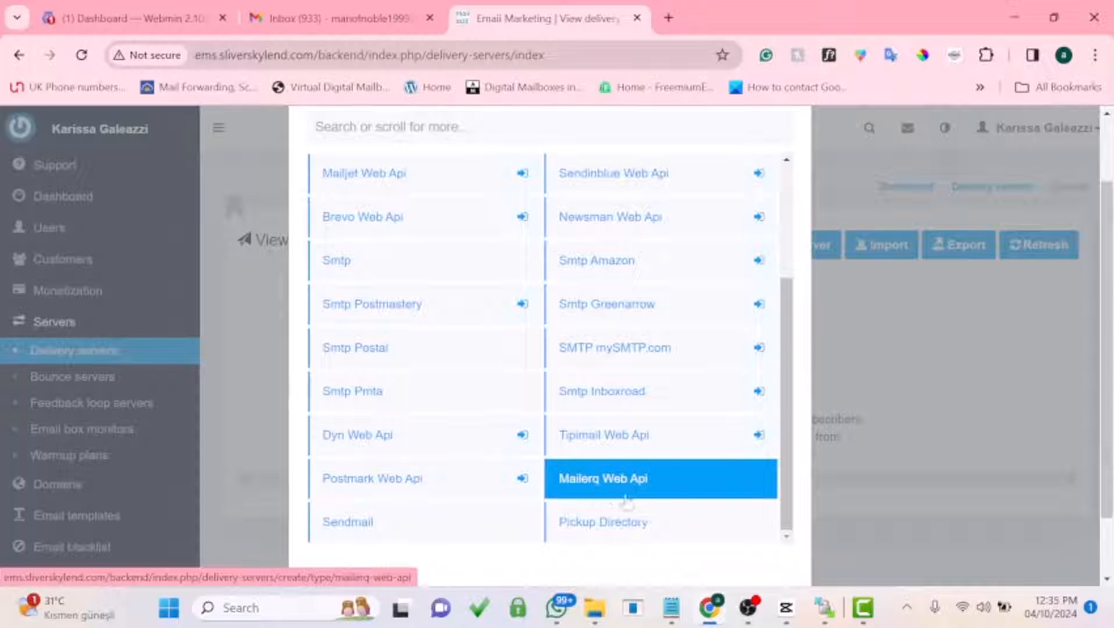
pyautogui.scroll(-2, 652, 470)
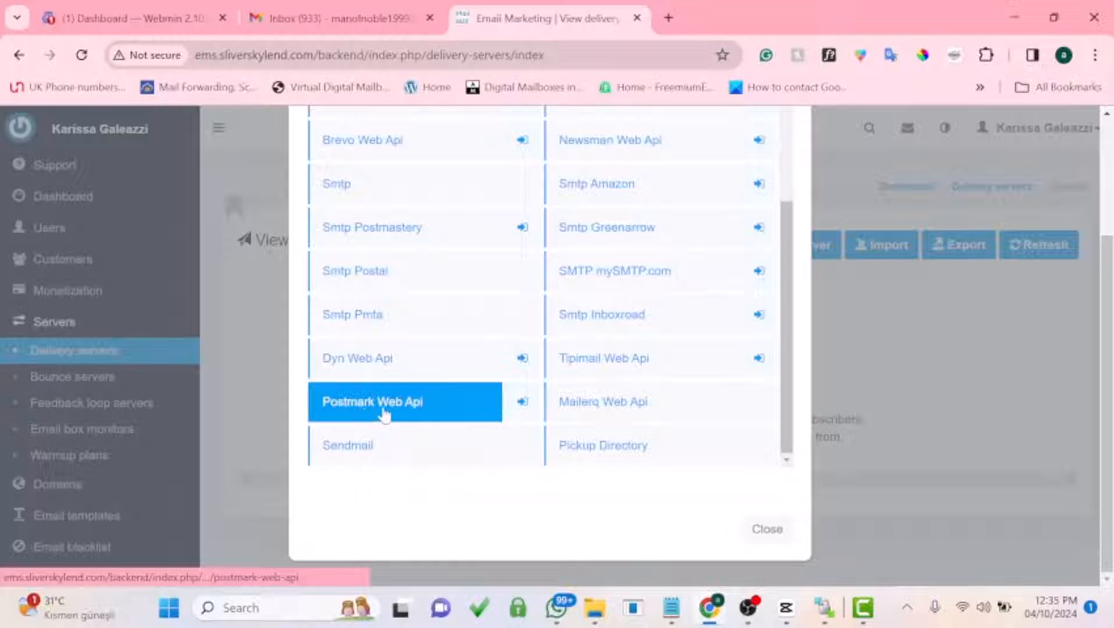
pyautogui.scroll(2, 385, 414)
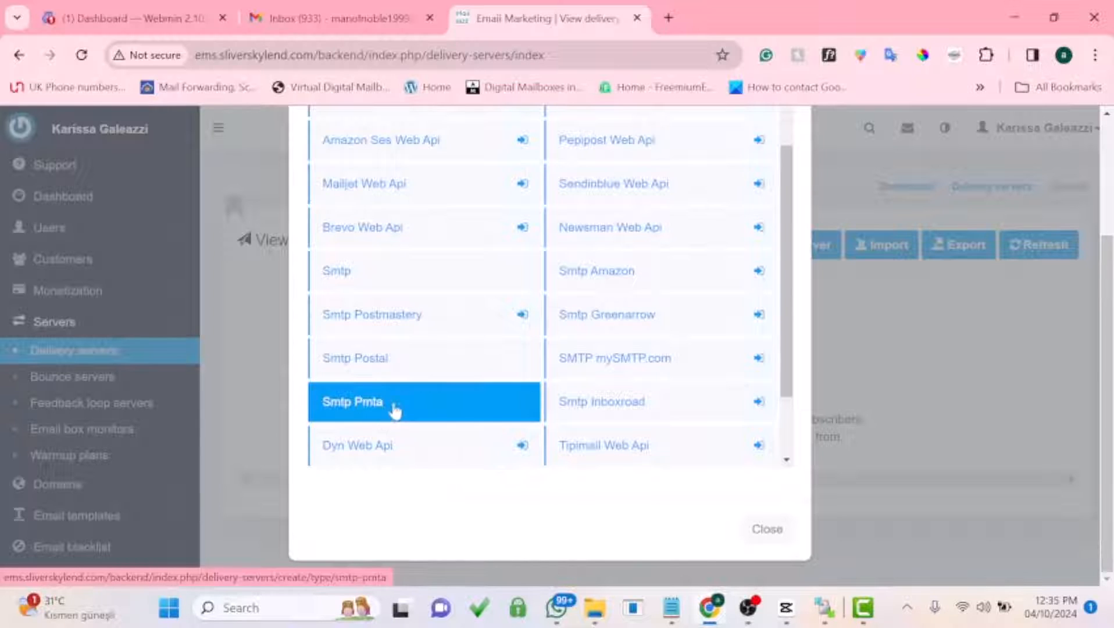
pyautogui.scroll(2, 389, 396)
pyautogui.scroll(3, 435, 296)
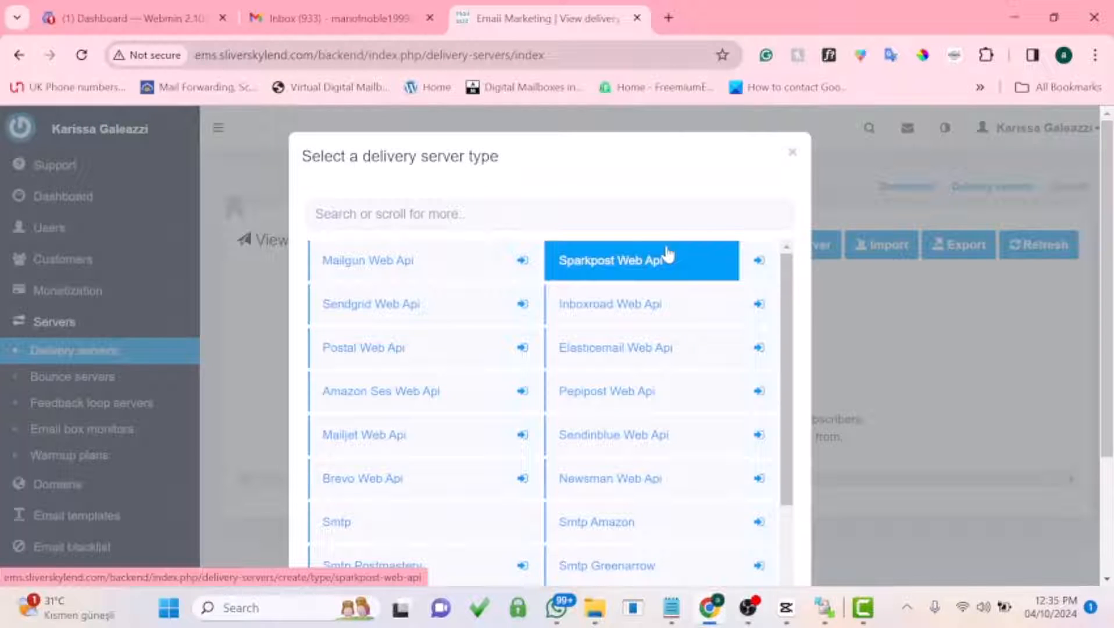
pyautogui.scroll(-2, 667, 254)
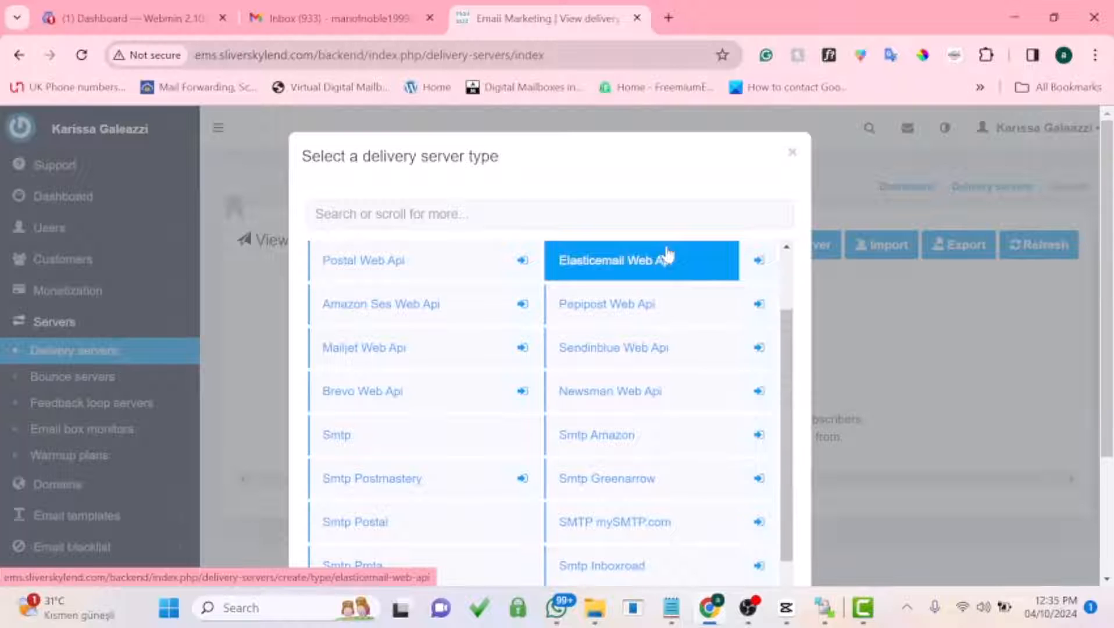
pyautogui.scroll(-2, 668, 262)
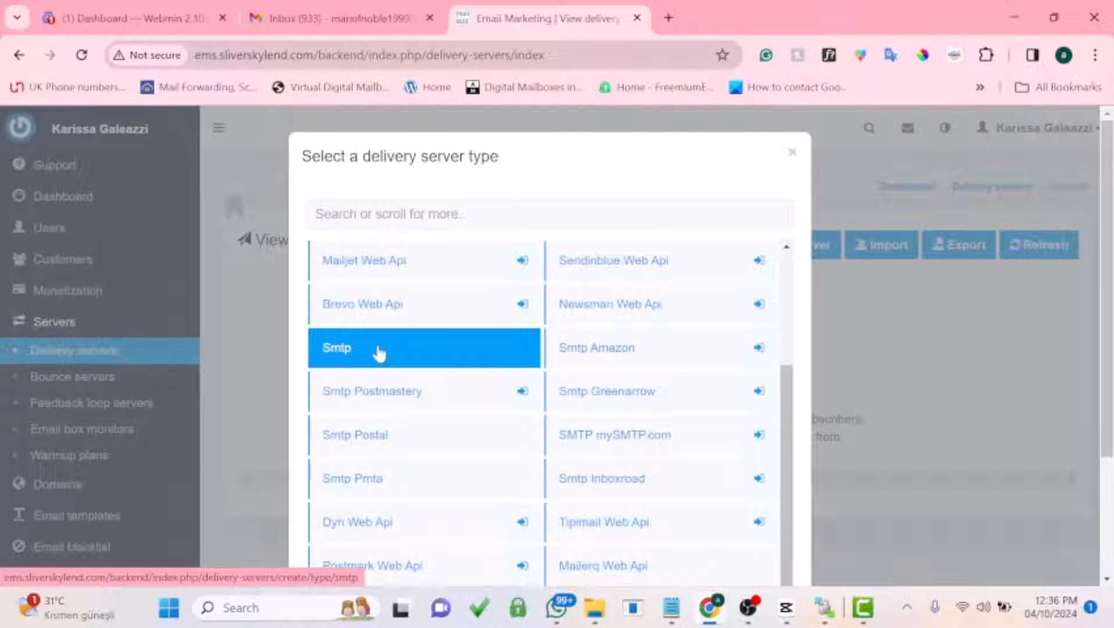
# Step: Pick Smtp as the server type and enter 'mysmtp' as the server name
pyautogui.click(344, 353)
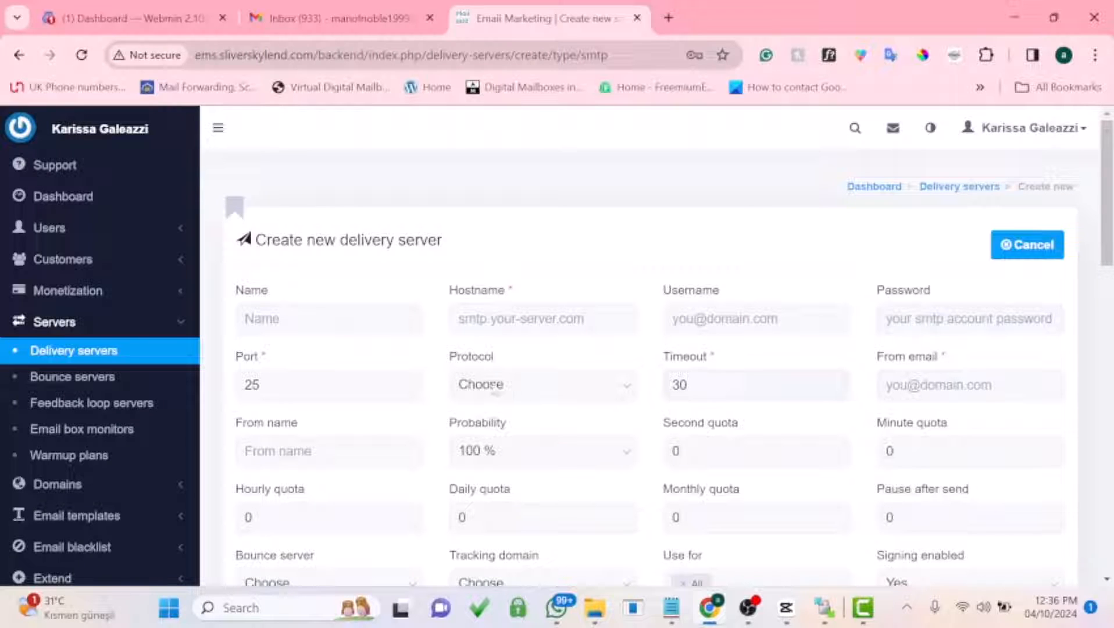
pyautogui.scroll(-1, 340, 393)
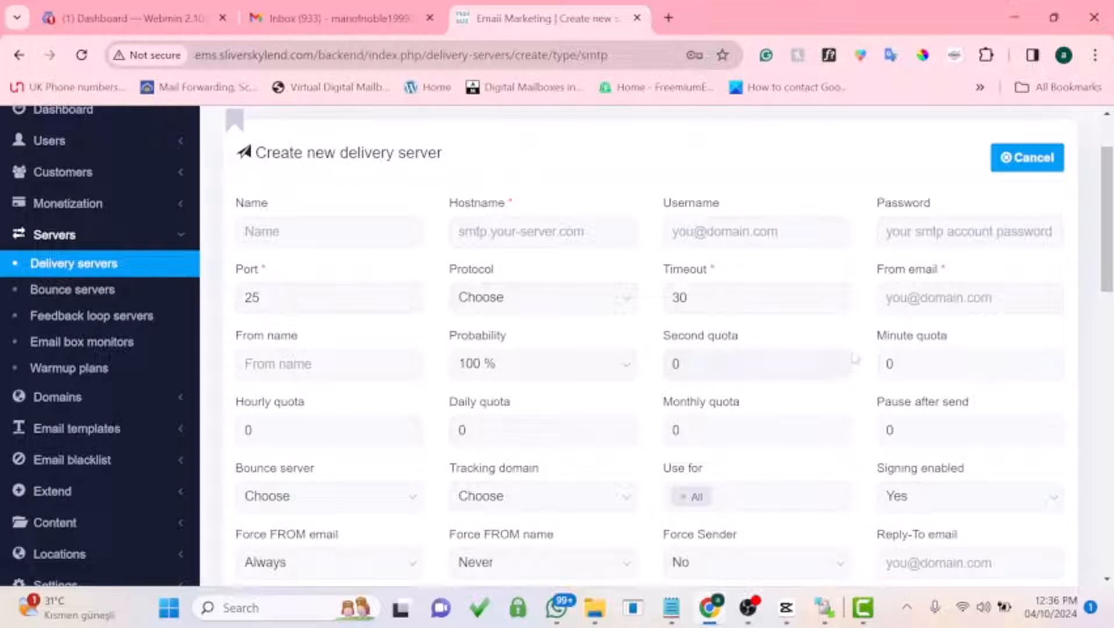
pyautogui.scroll(1, 854, 359)
pyautogui.click(326, 318)
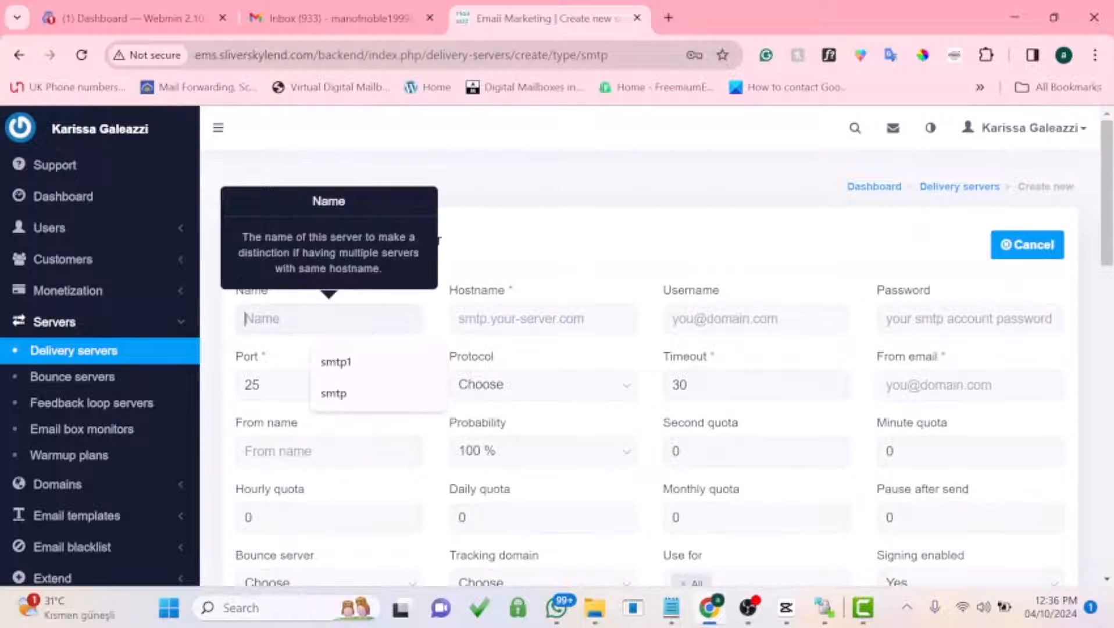
pyautogui.write('mysmtp')
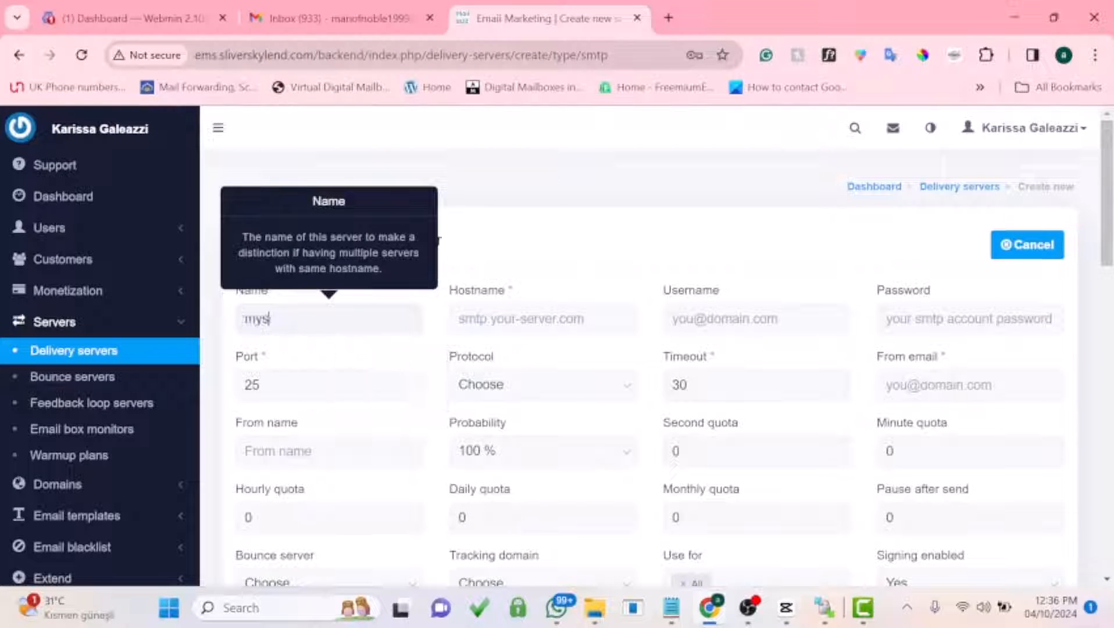
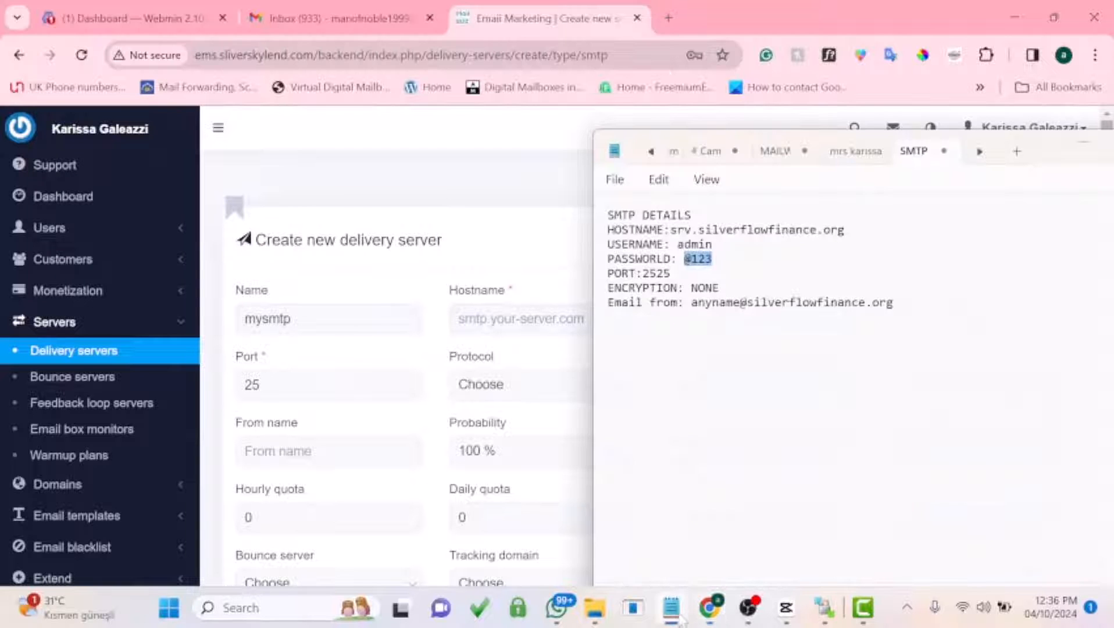
# Step: Copy the hostname srv.silverflowfinance.org from the Notepad notes into the MailWizz form's Hostname field
pyautogui.moveTo(670, 230); pyautogui.dragTo(847, 236)
pyautogui.hotkey('ctrl', 'c')
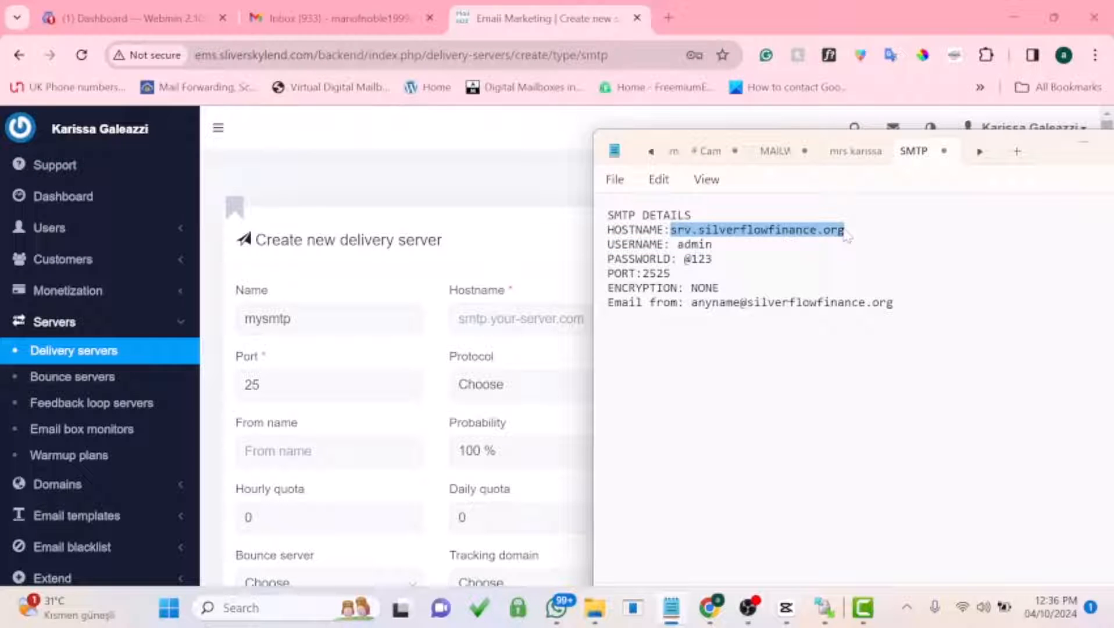
pyautogui.click(518, 319)
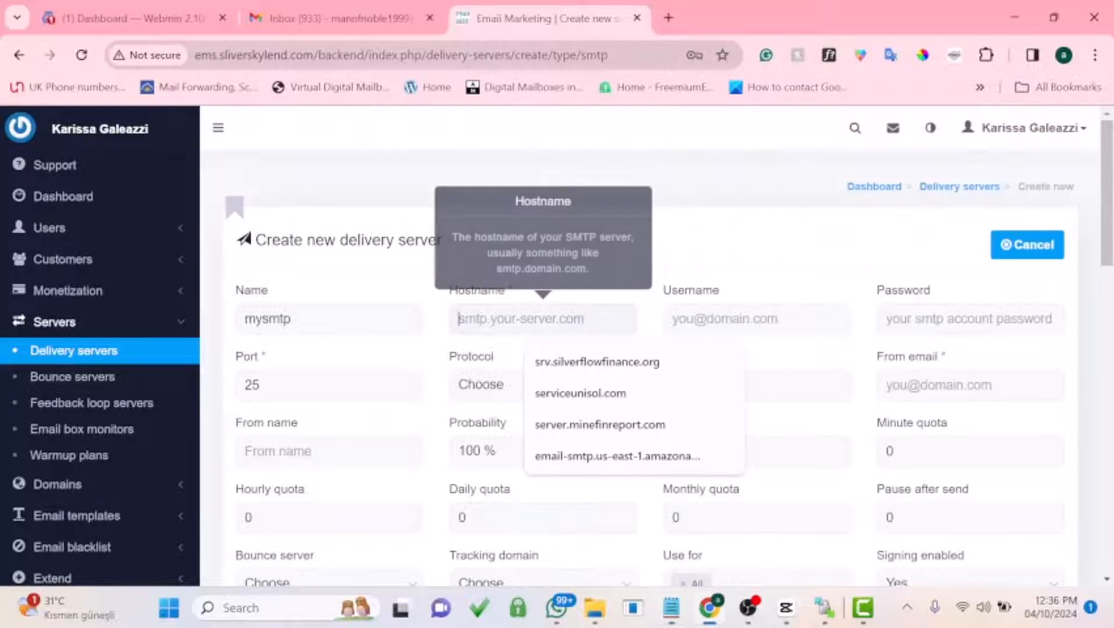
# Step: Paste srv.silverflowfinance.org as the Hostname and enter 'admin' as the Username
pyautogui.hotkey('ctrl', 'v')
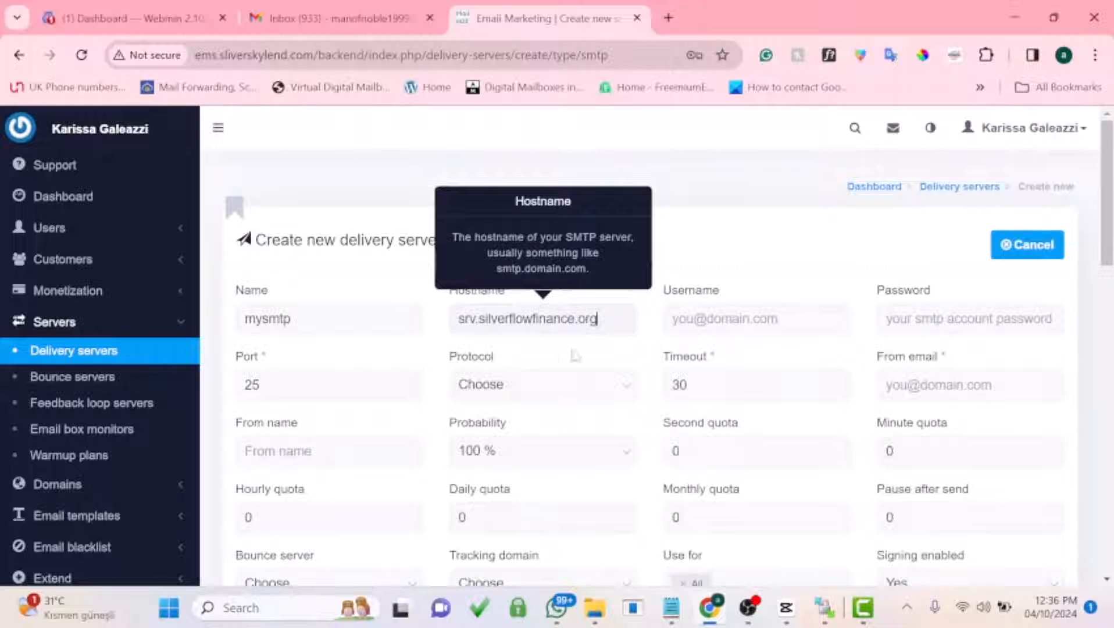
pyautogui.press('Tab')
pyautogui.write('admin')
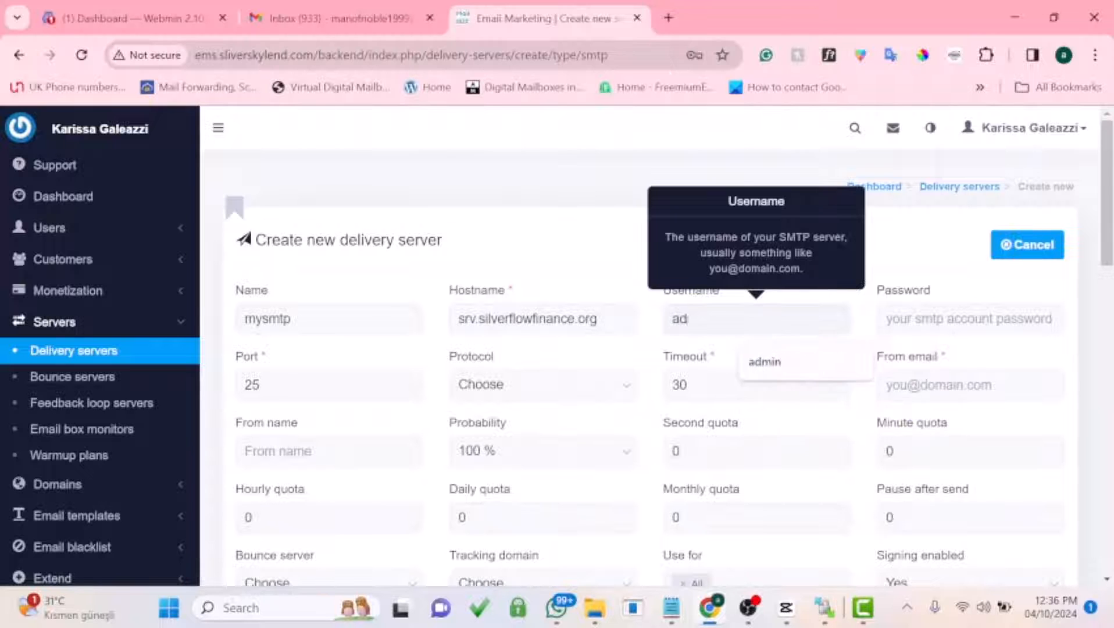
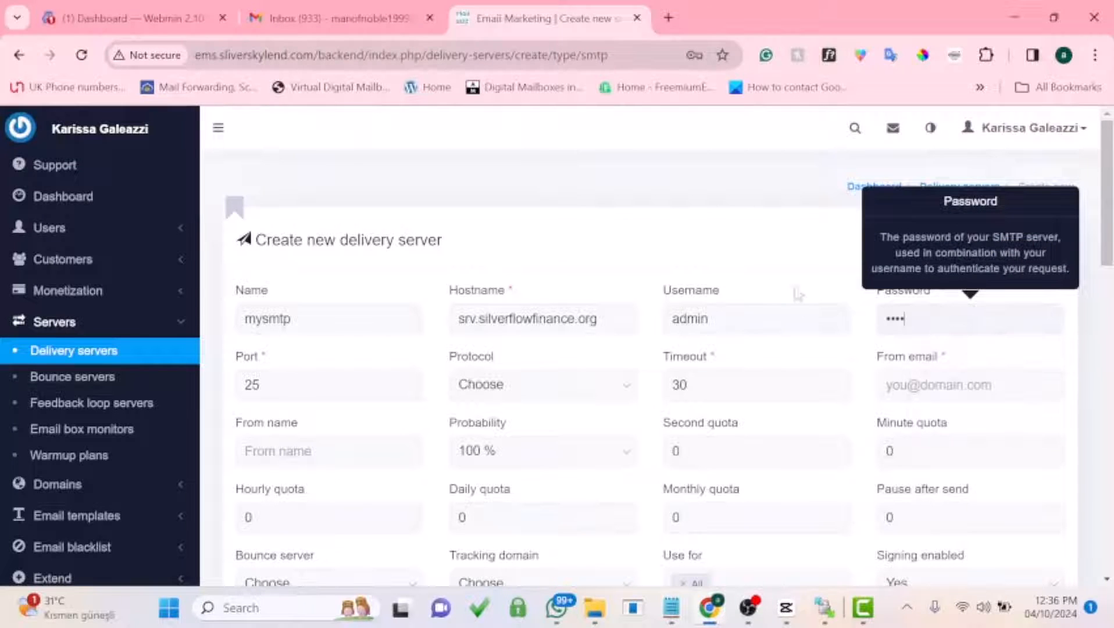
# Step: Fill the Password field with the browser's saved password for the admin SMTP account
pyautogui.click(798, 292)
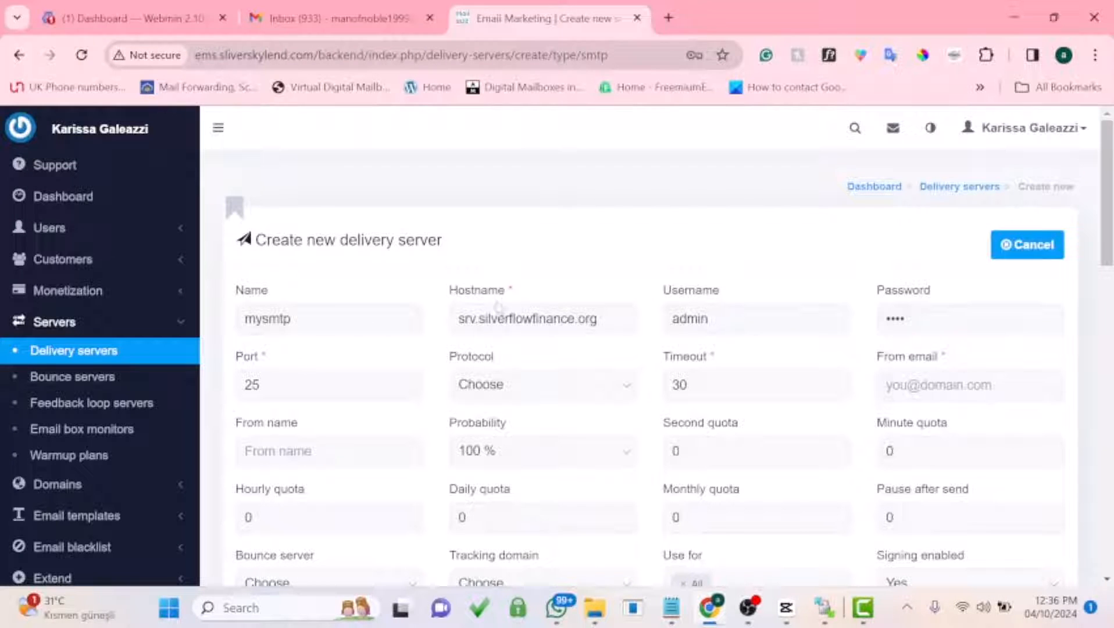
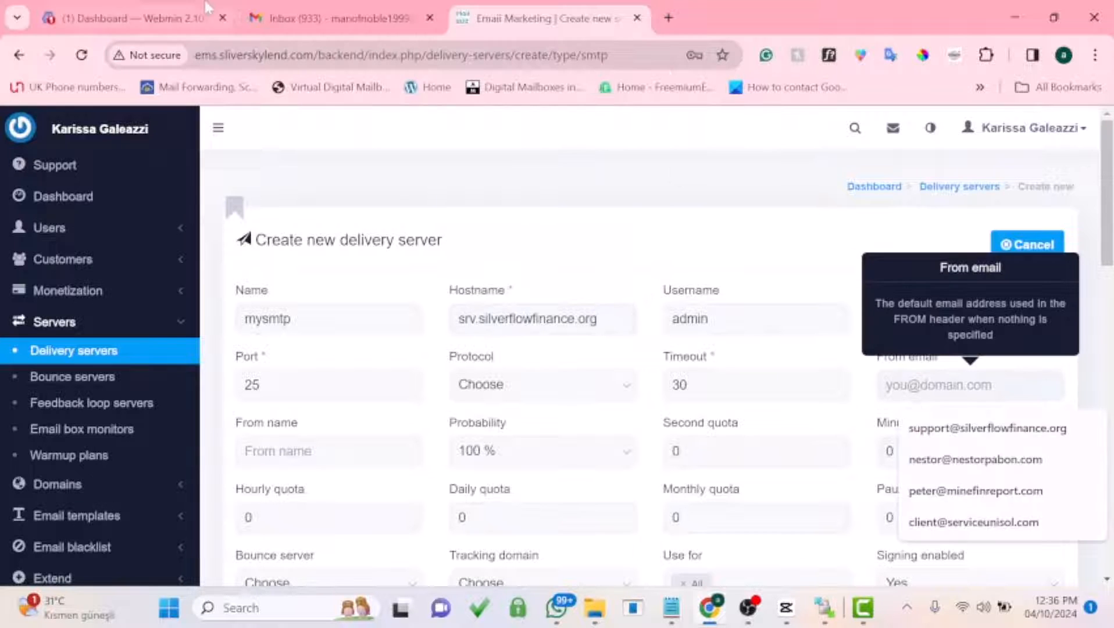
# Step: Replace 'admin' in the From email field with the domain's suggested support address
pyautogui.write('admin')
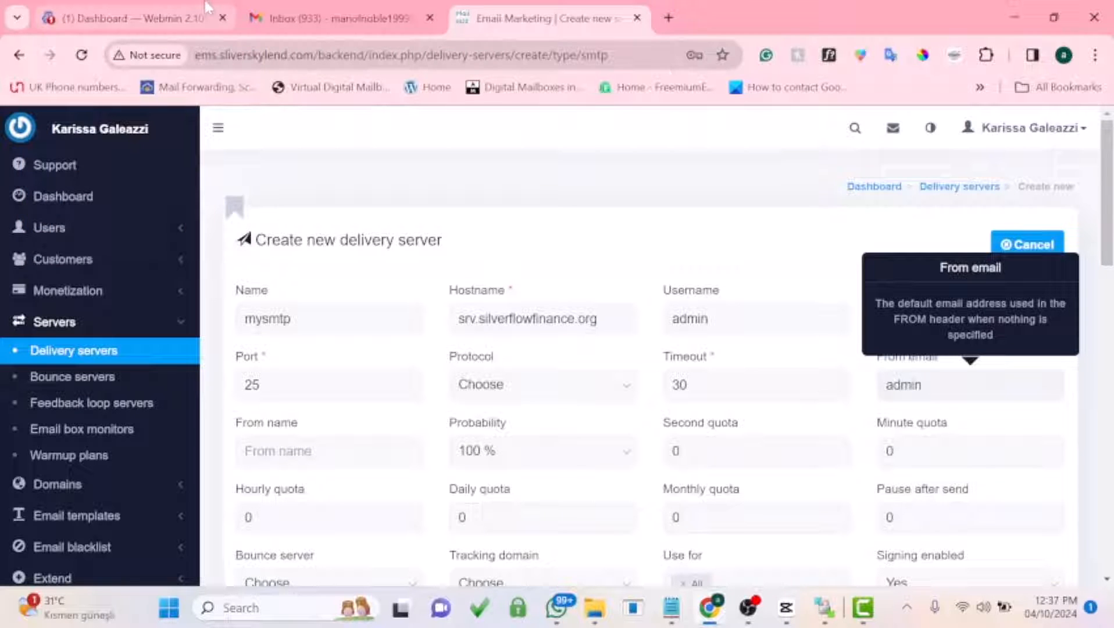
pyautogui.hotkey('ctrl', 'a')
pyautogui.press('BackSpace')
pyautogui.write('s')
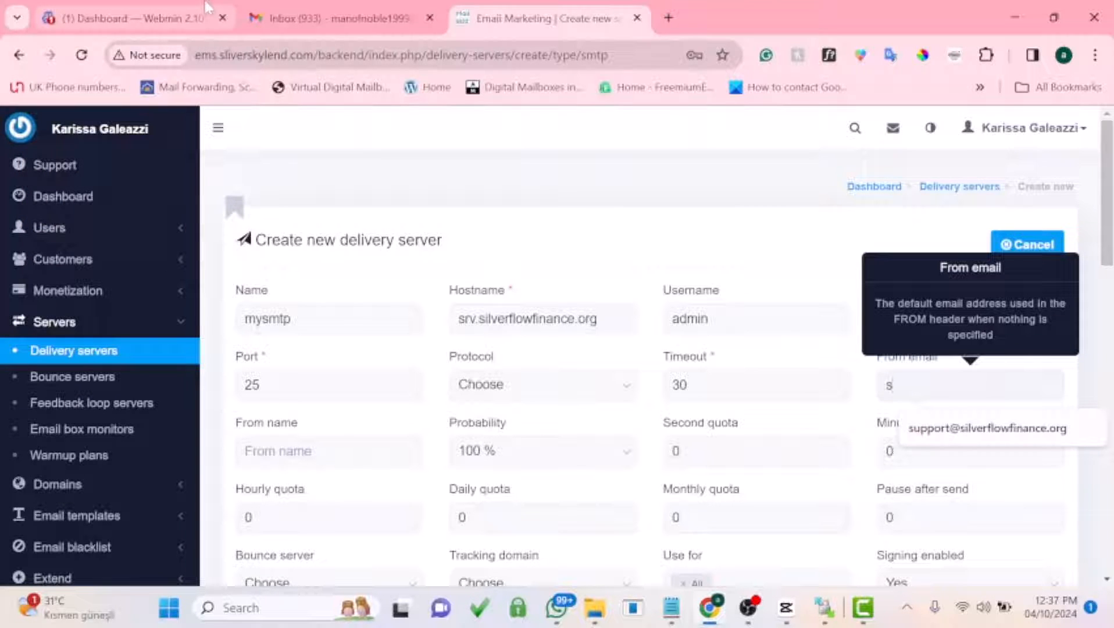
pyautogui.click(942, 428)
# Step: Extend the Port value from 25 to 2525
pyautogui.scroll(-1, 810, 422)
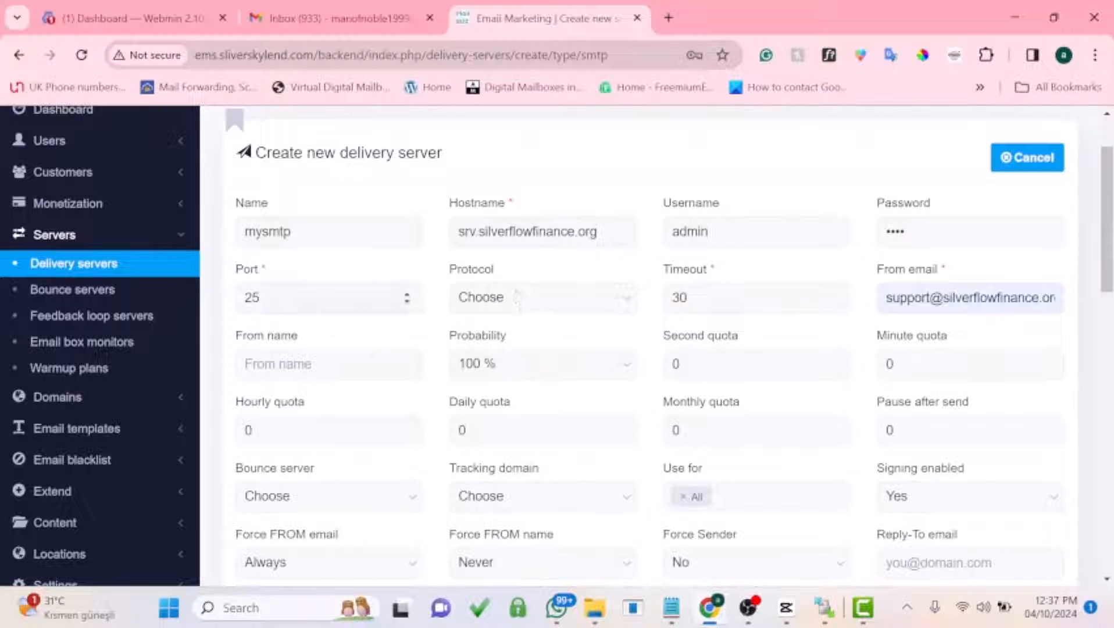
pyautogui.click(274, 298)
pyautogui.write('25')
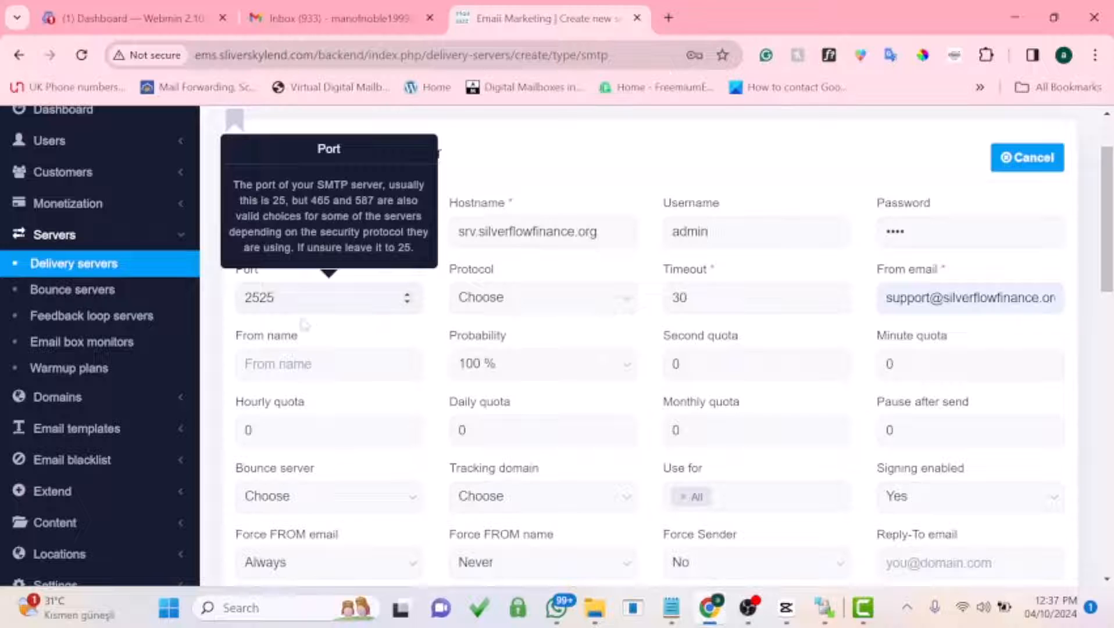
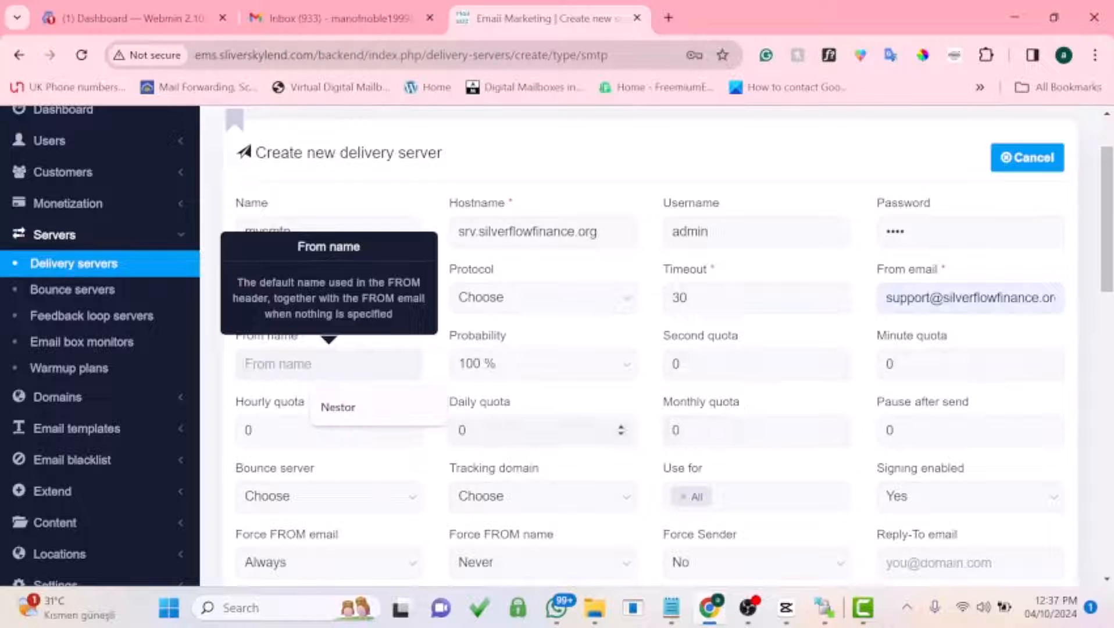
pyautogui.click(584, 405)
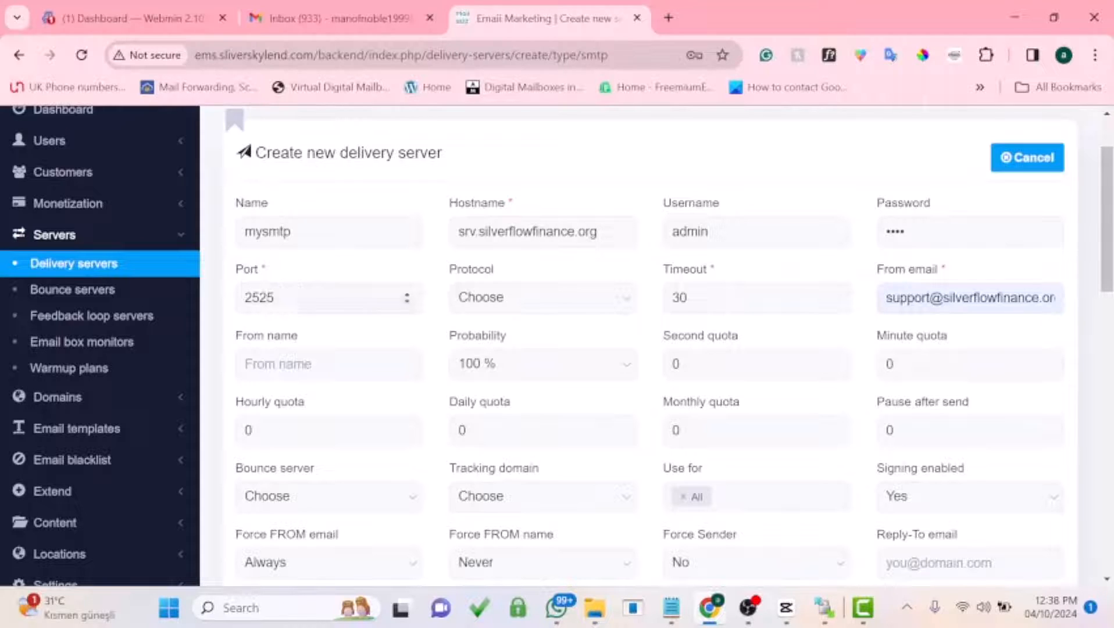
pyautogui.scroll(-2, 621, 430)
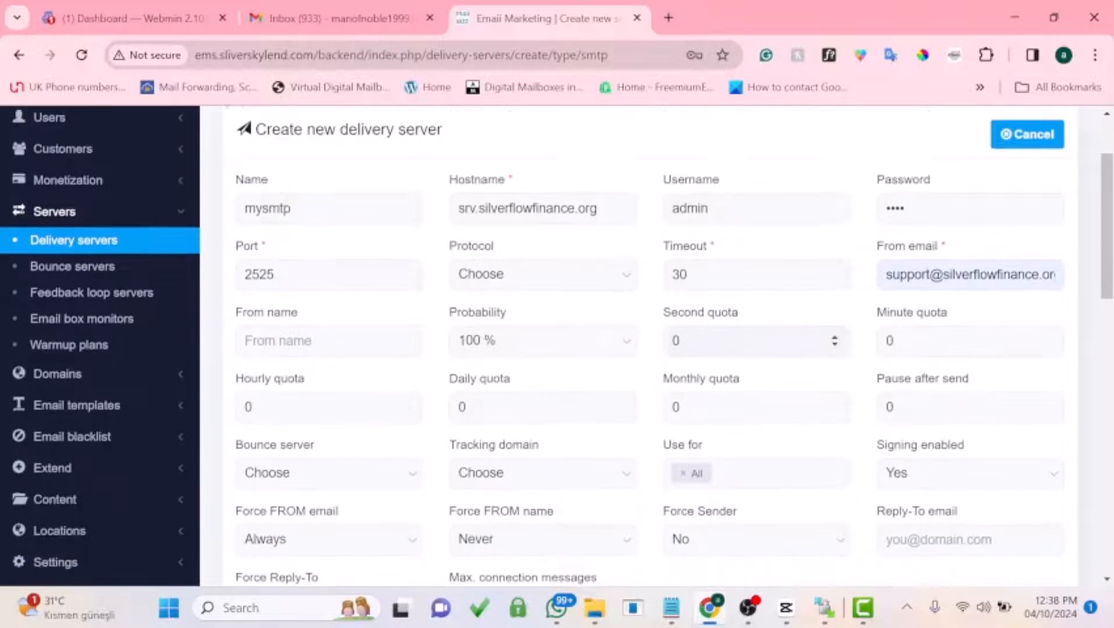
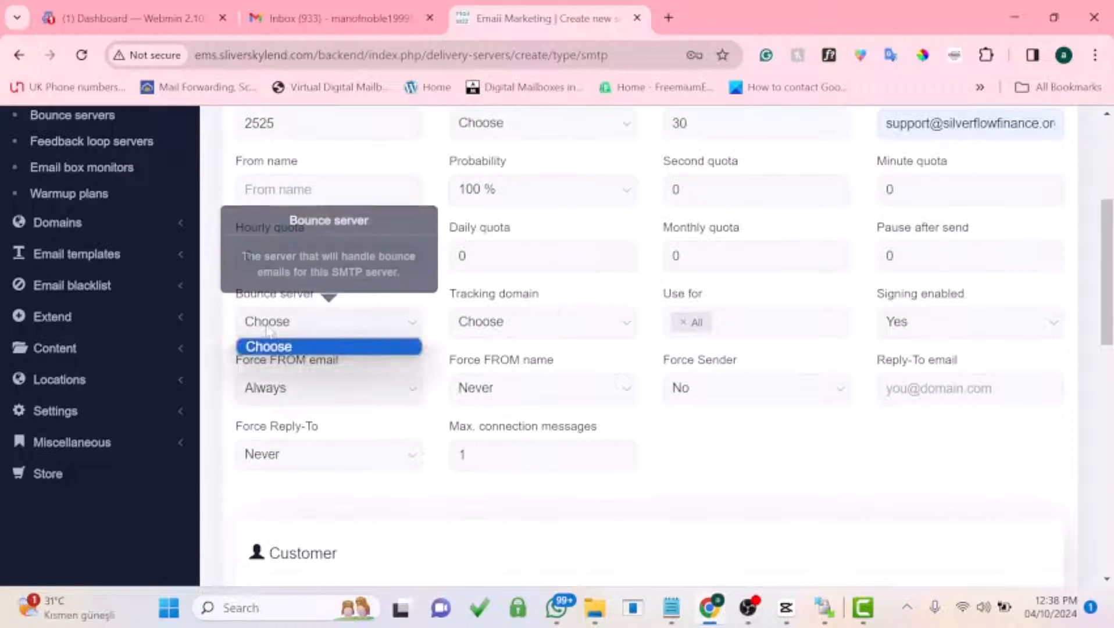
# Step: Review the bounce server and Reply-To settings, then save the new SMTP delivery server
pyautogui.click(266, 329)
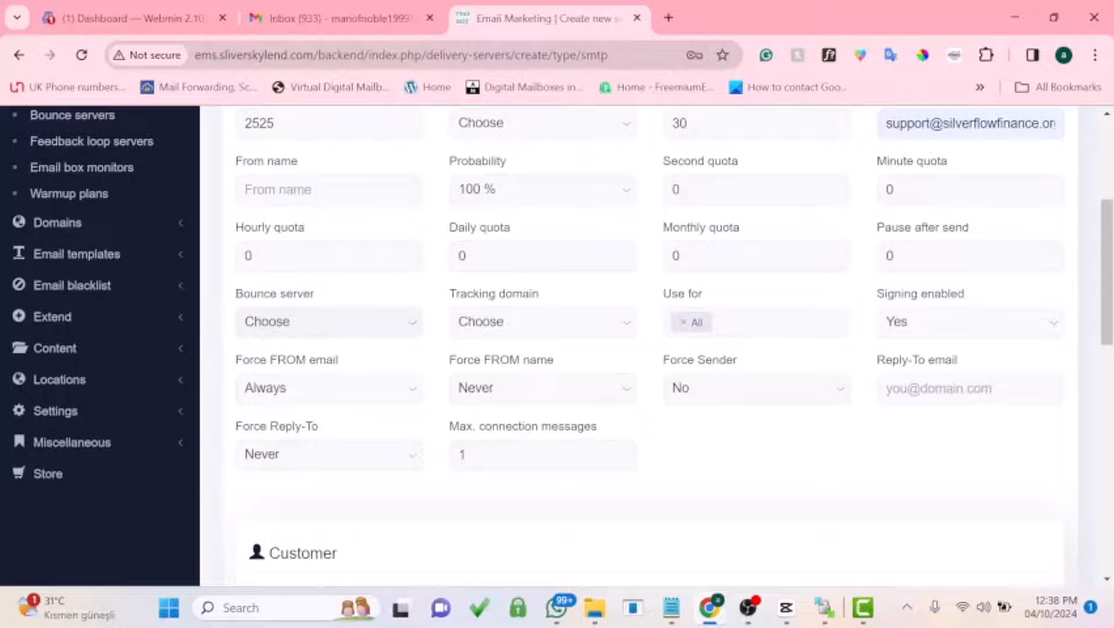
pyautogui.click(954, 389)
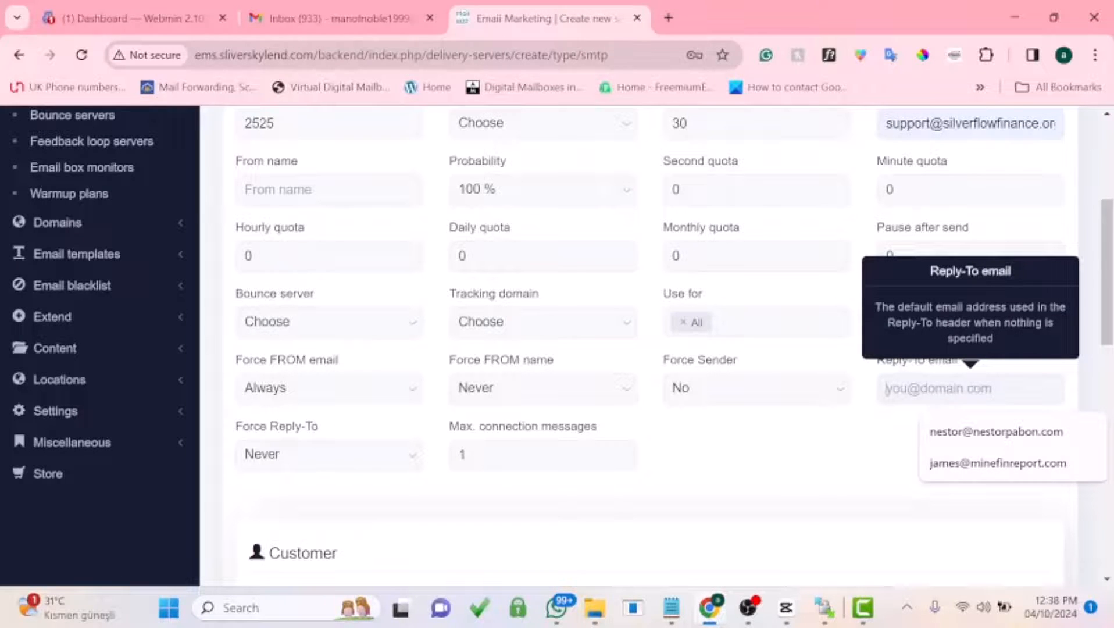
pyautogui.scroll(-10, 791, 442)
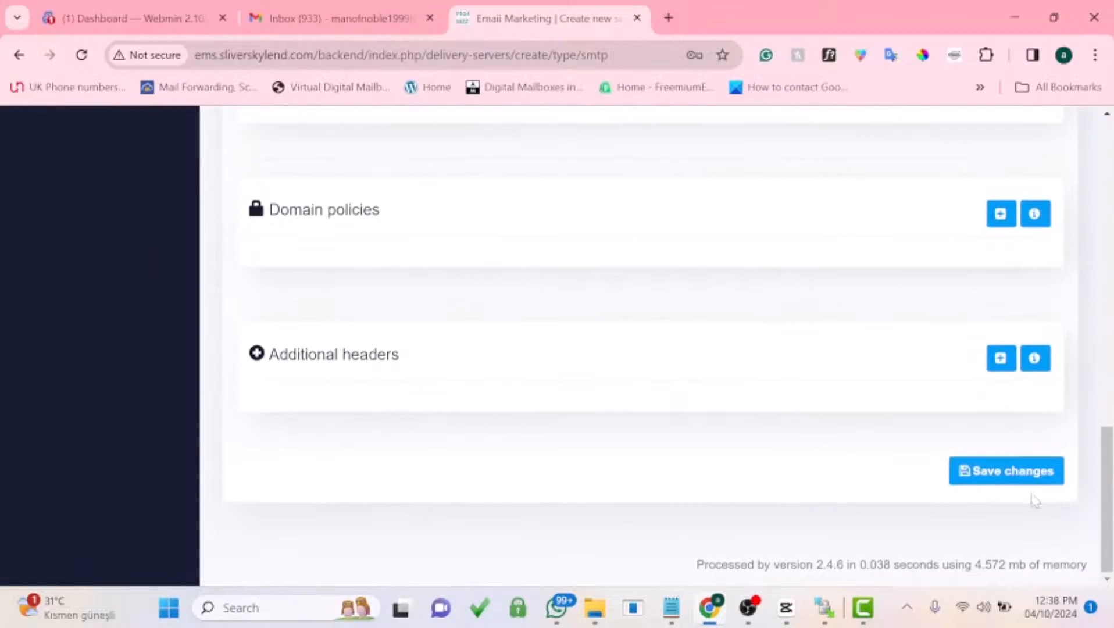
pyautogui.click(1021, 474)
# Step: Send the server validation email to the saved Gmail address chosen from autofill
pyautogui.click(345, 375)
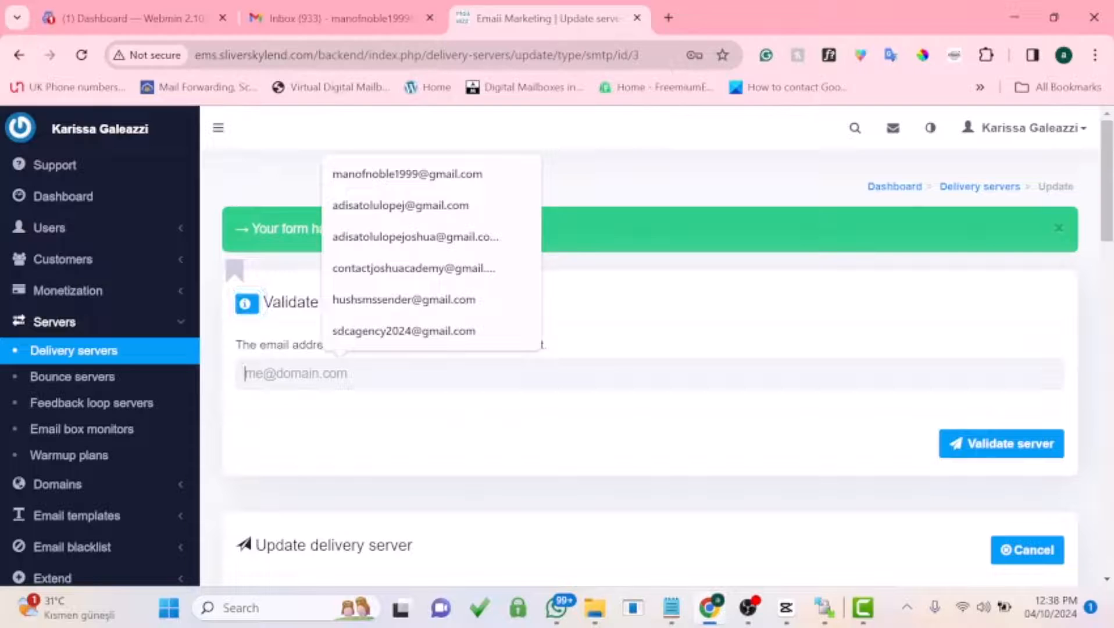
pyautogui.write('man')
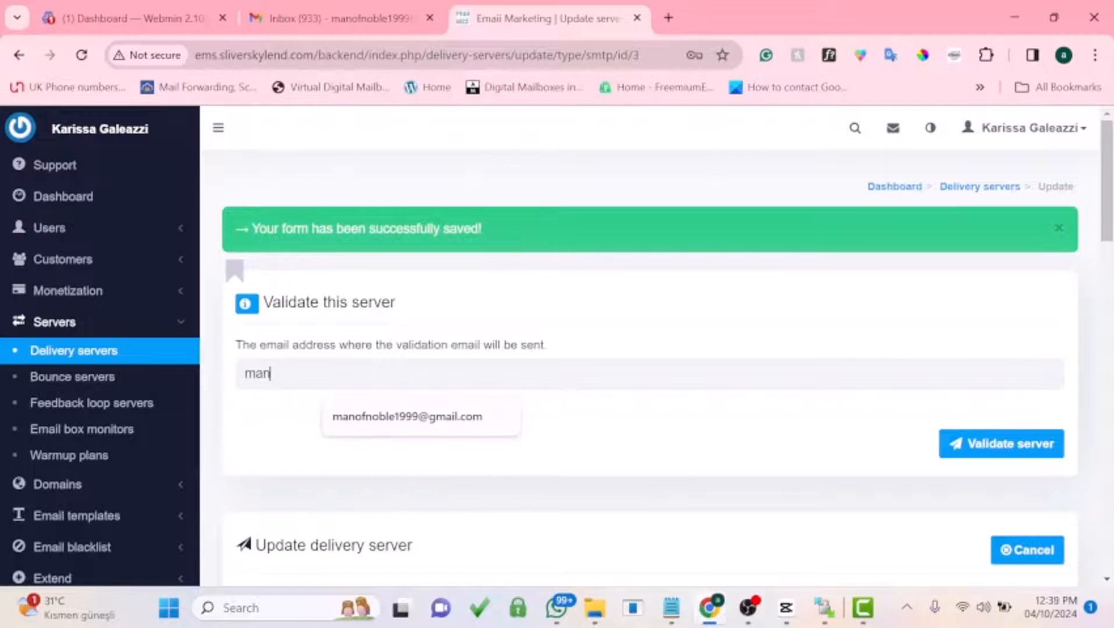
pyautogui.click(388, 420)
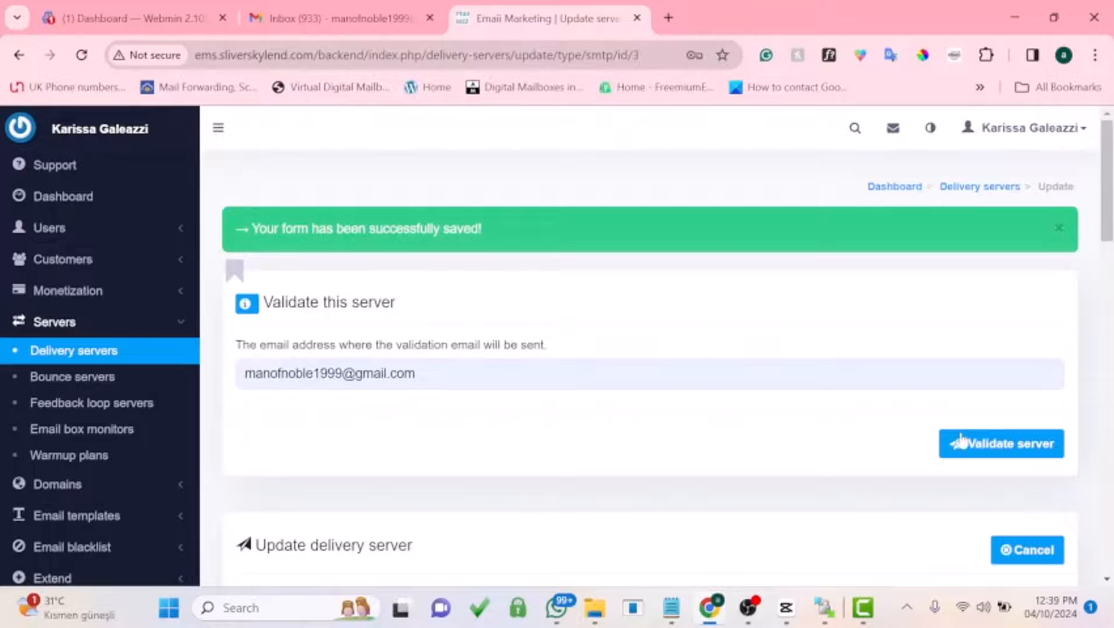
pyautogui.click(985, 451)
# Step: Open the 'Please validate this server.' email in Gmail and follow its confirmation link
pyautogui.click(377, 16)
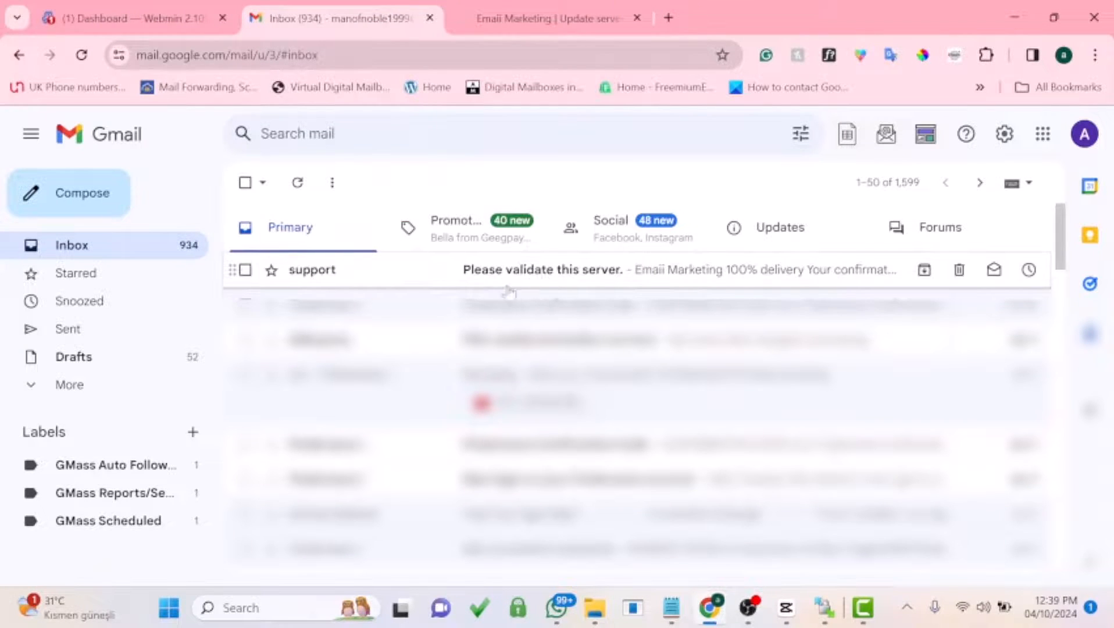
pyautogui.click(538, 284)
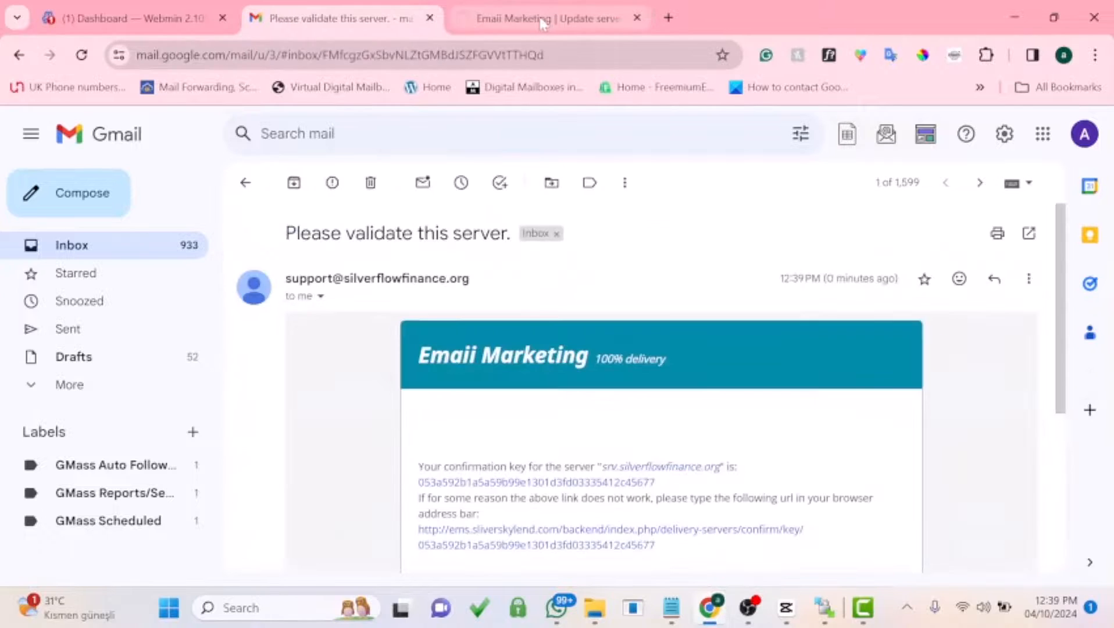
pyautogui.click(542, 18)
pyautogui.click(423, 7)
pyautogui.scroll(-3, 538, 430)
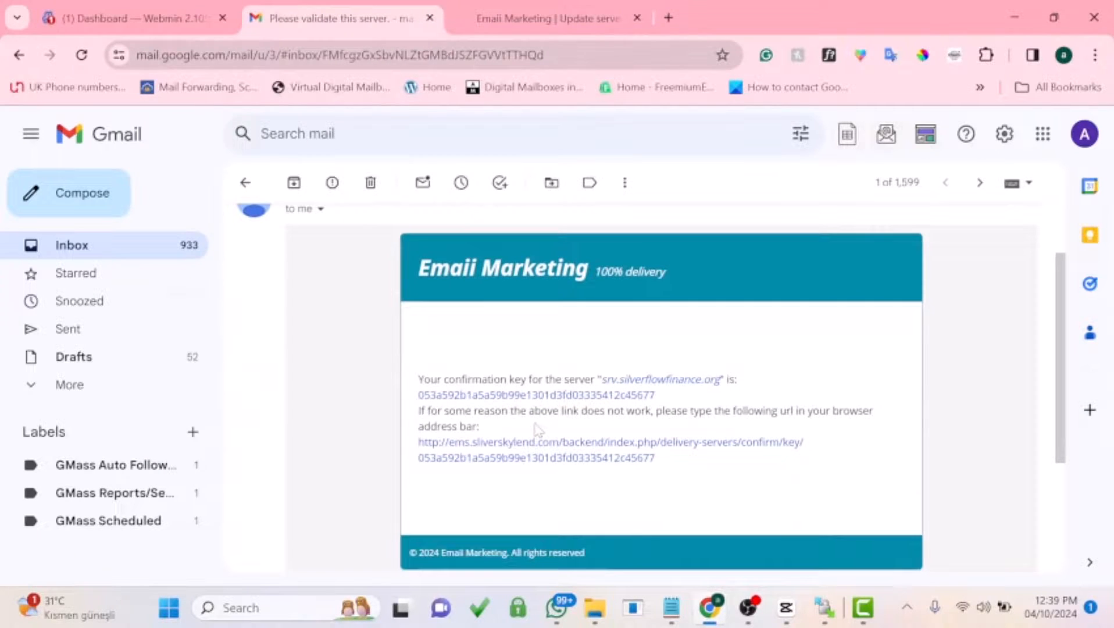
pyautogui.click(520, 457)
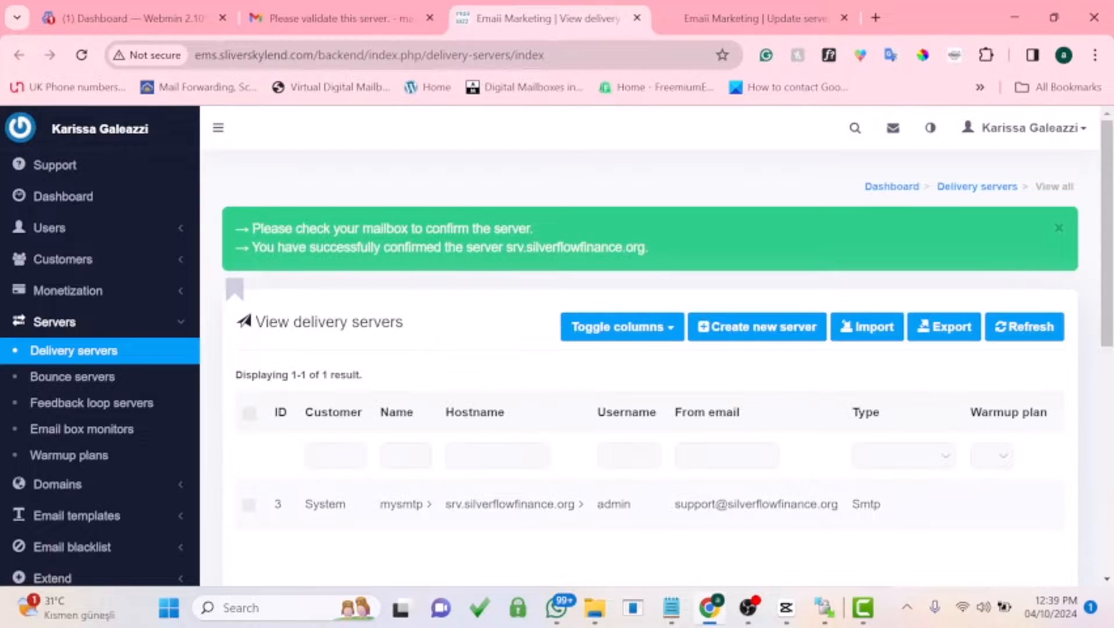
pyautogui.hscroll(3, 797, 488)
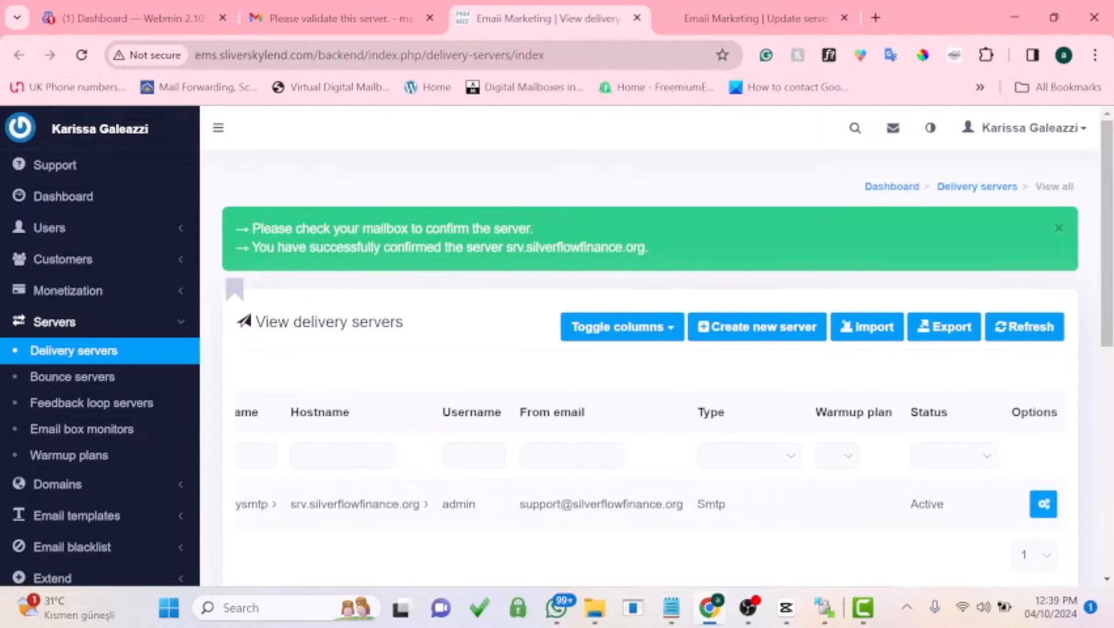